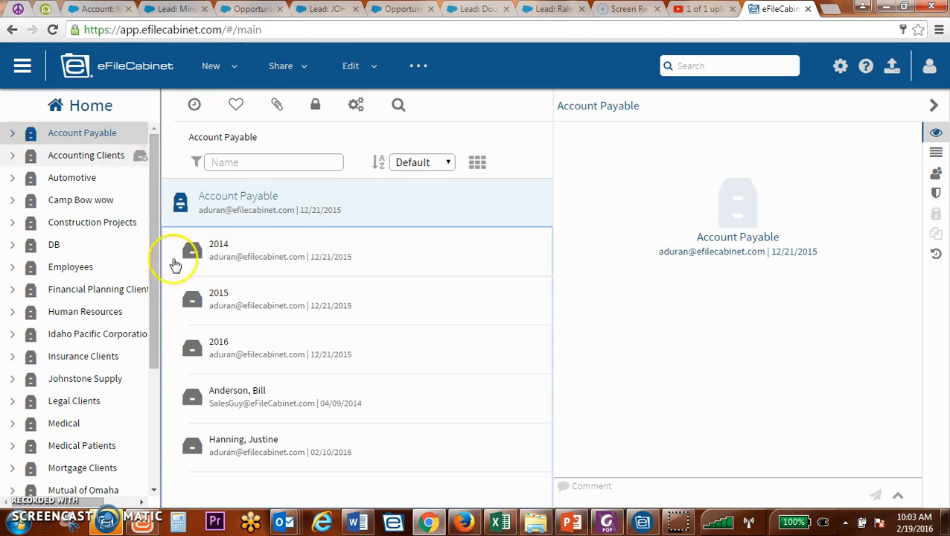
- Browse the files in the Windows Downloads folder and minimize its window
click(537, 521)
drag(534, 128, 600, 37)
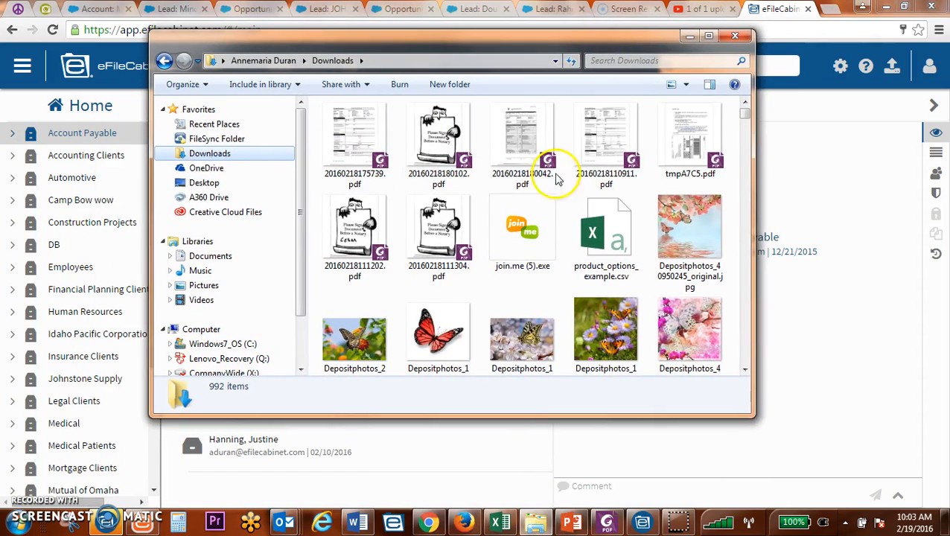
scroll(523, 184, down, 3)
drag(746, 112, 726, 191)
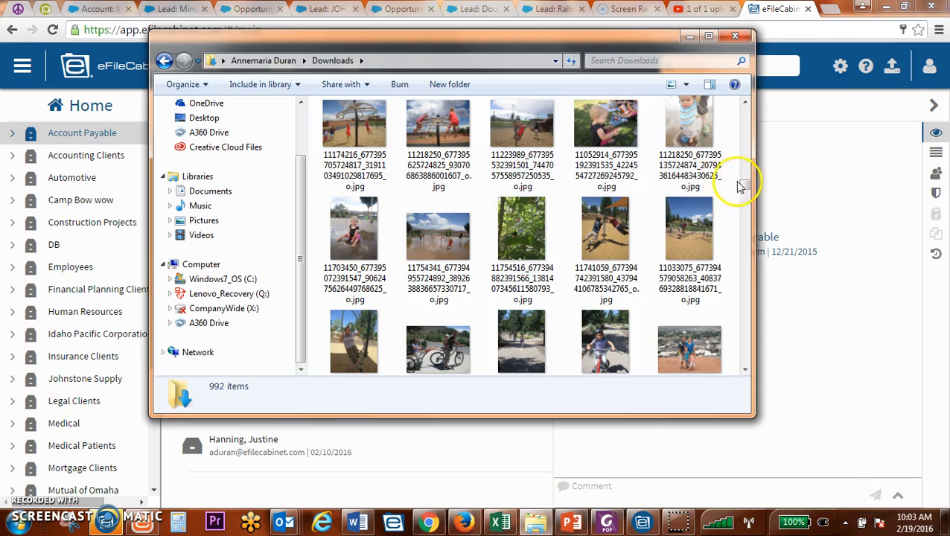
drag(744, 184, 740, 106)
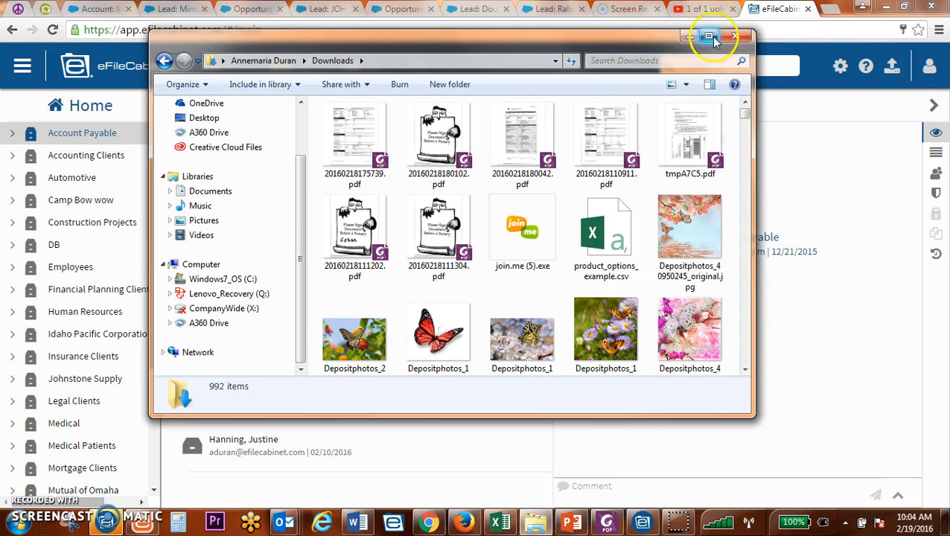
click(688, 37)
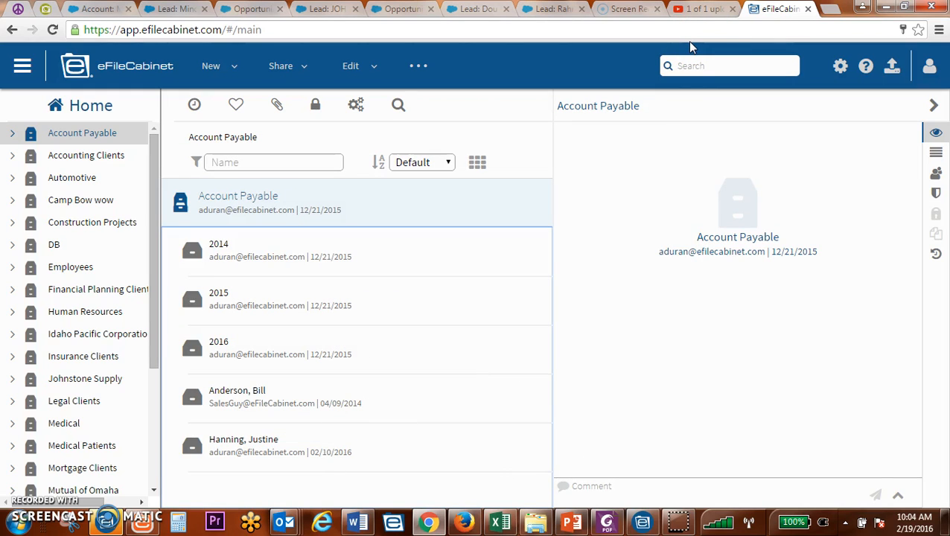
- Expand the Account Payable cabinet, select its 2014 drawer, and show the options for creating new items there
click(233, 68)
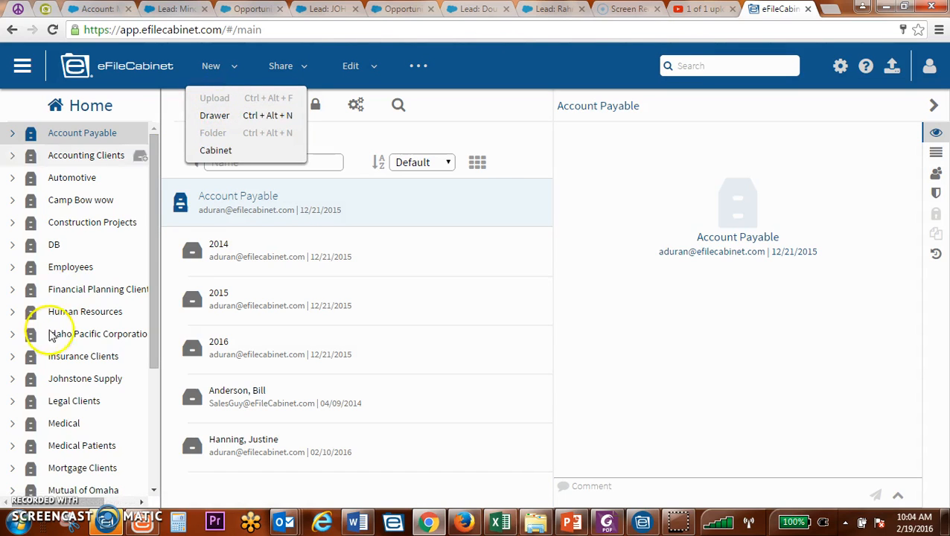
click(12, 132)
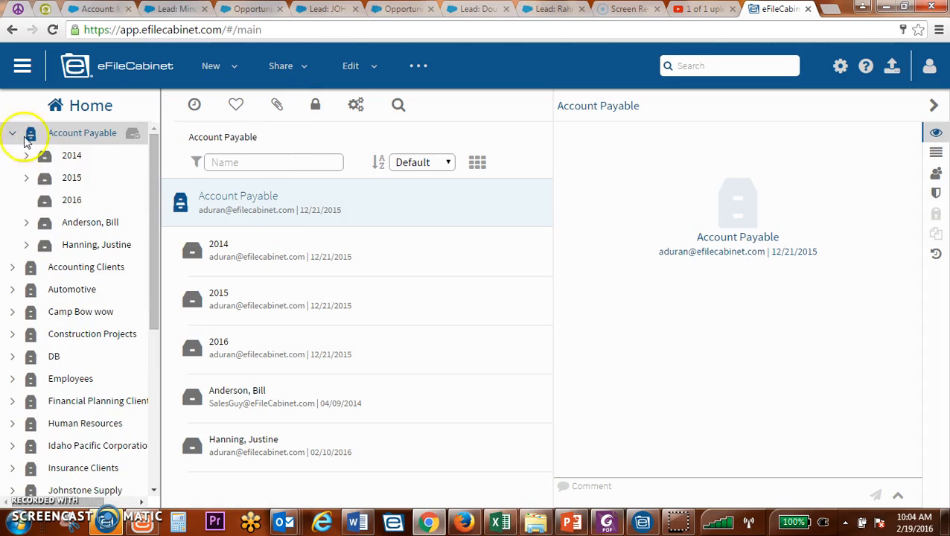
click(70, 159)
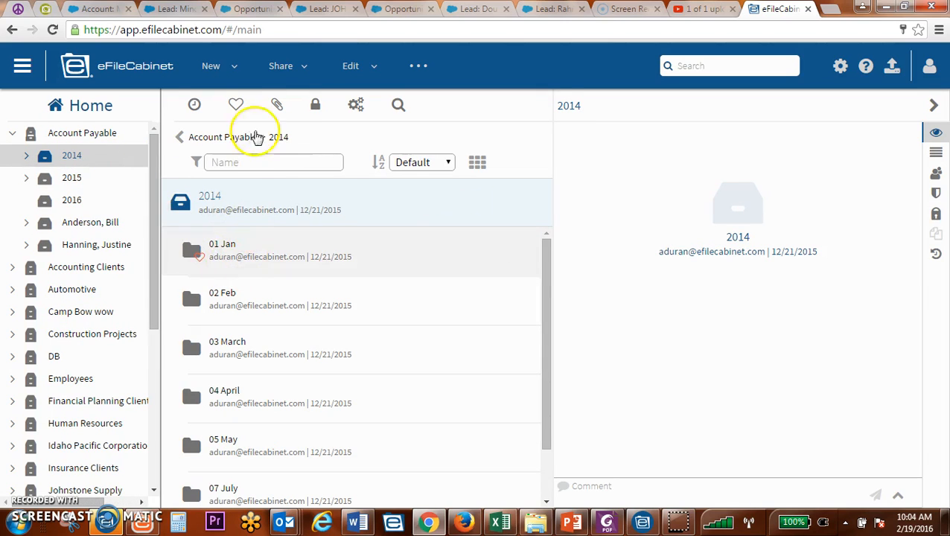
click(238, 70)
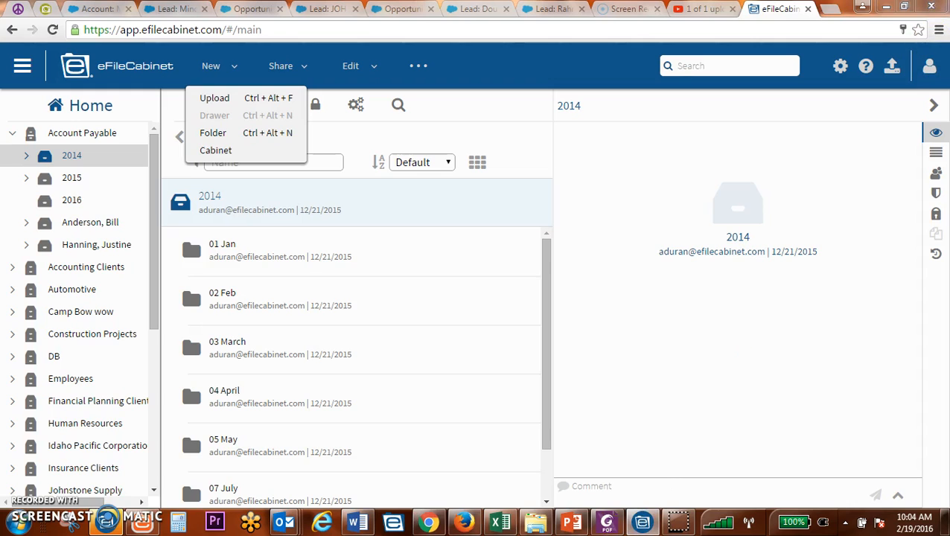
- View the eFileCabinet desktop widget alongside the Downloads folder window, and put both away
drag(940, 13, 672, 261)
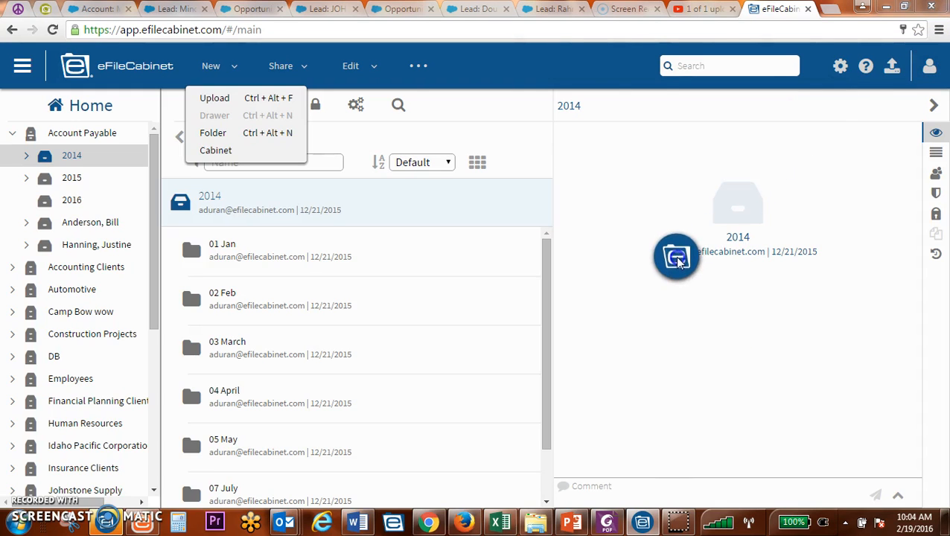
click(672, 262)
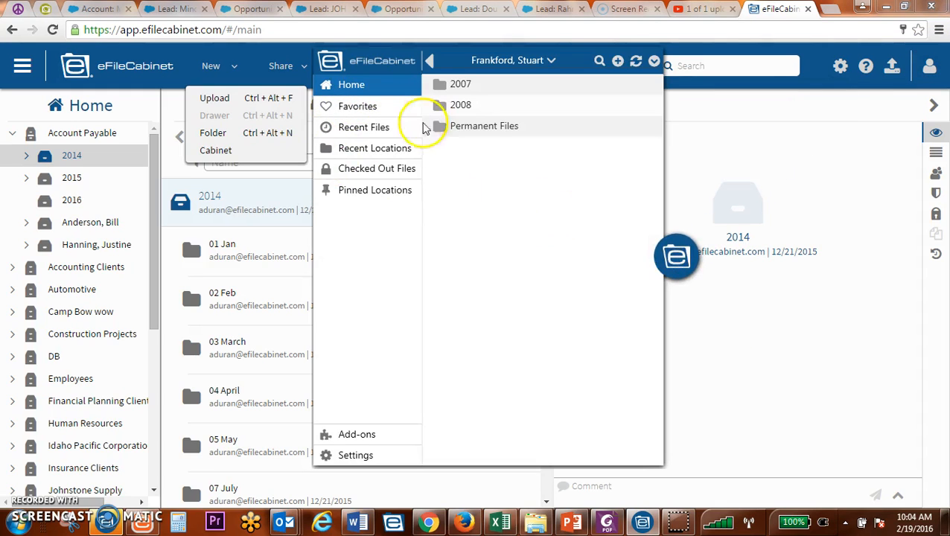
click(534, 523)
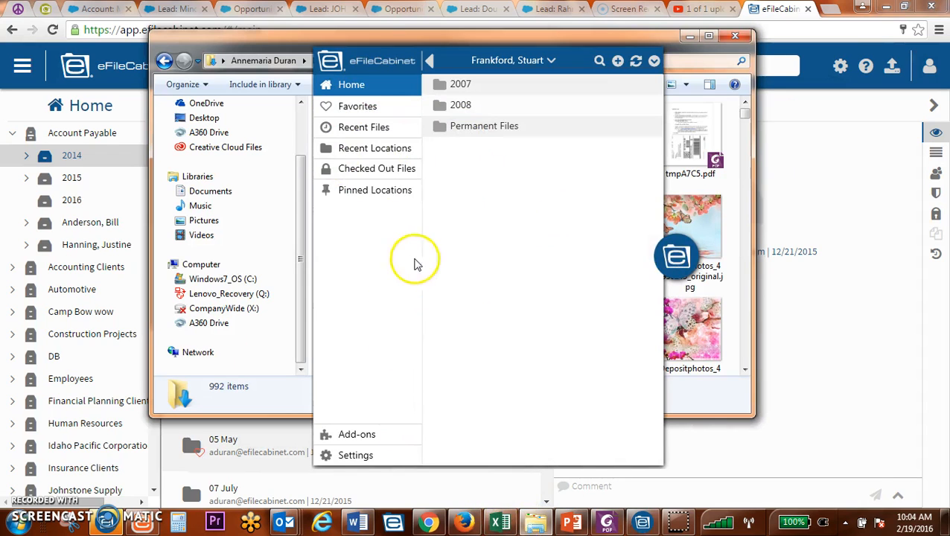
drag(635, 35, 800, 44)
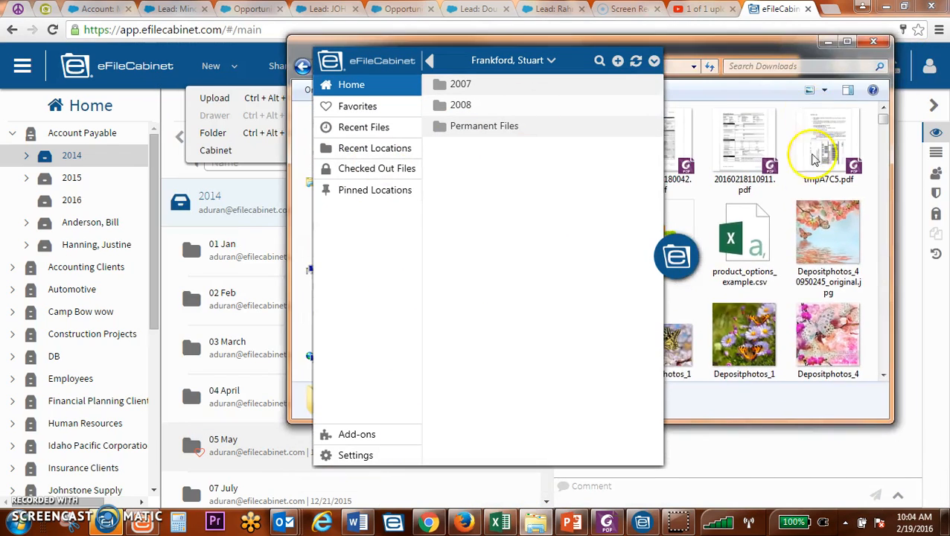
click(678, 256)
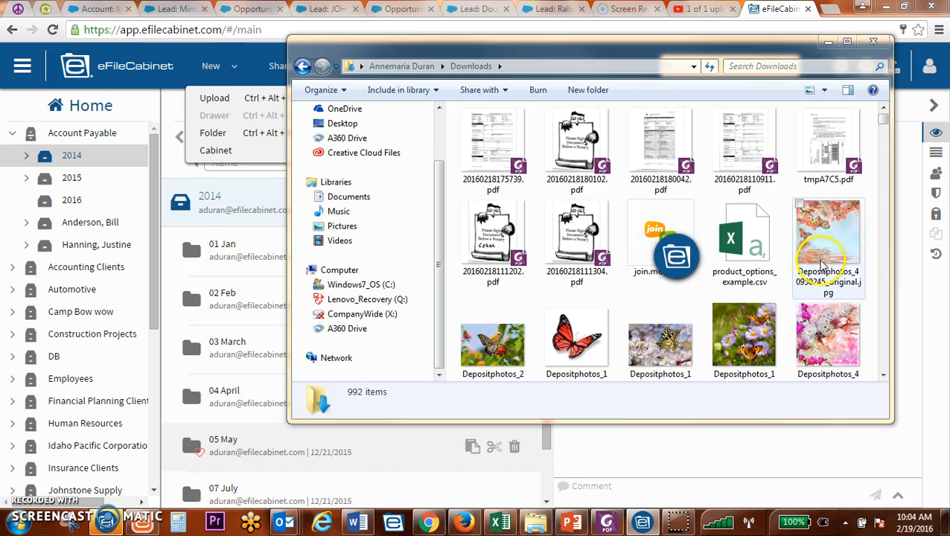
click(877, 42)
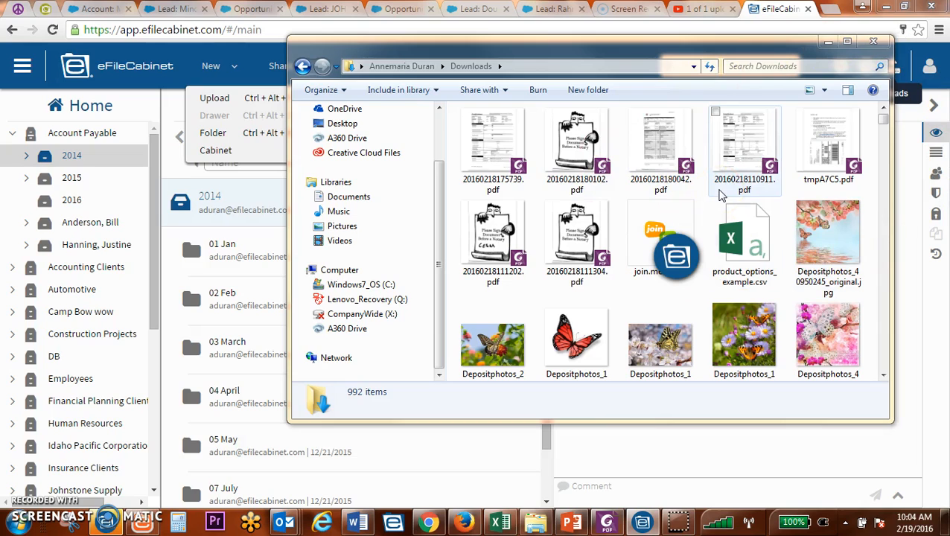
click(825, 42)
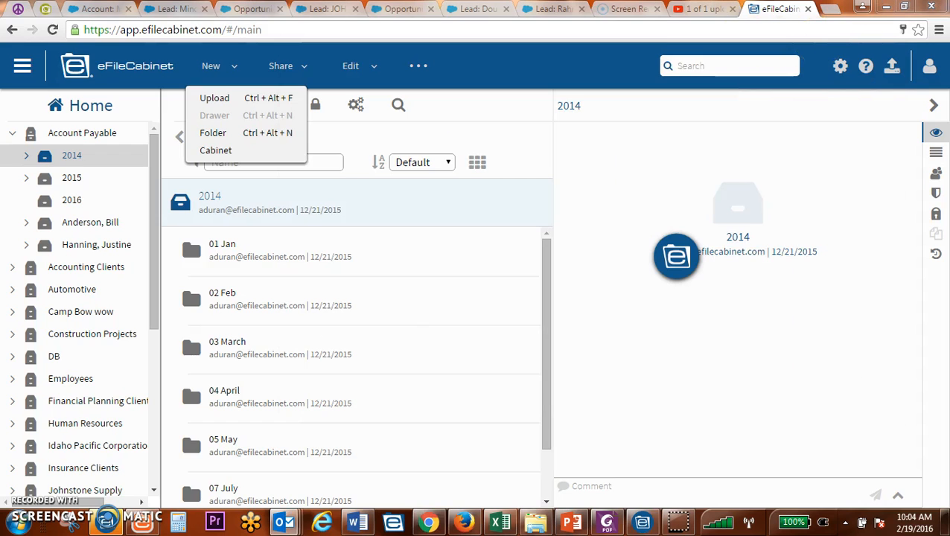
- Bring up the Outlook inbox, show the available actions for the email with an attachment, and return to eFileCabinet
drag(948, 0, 455, 85)
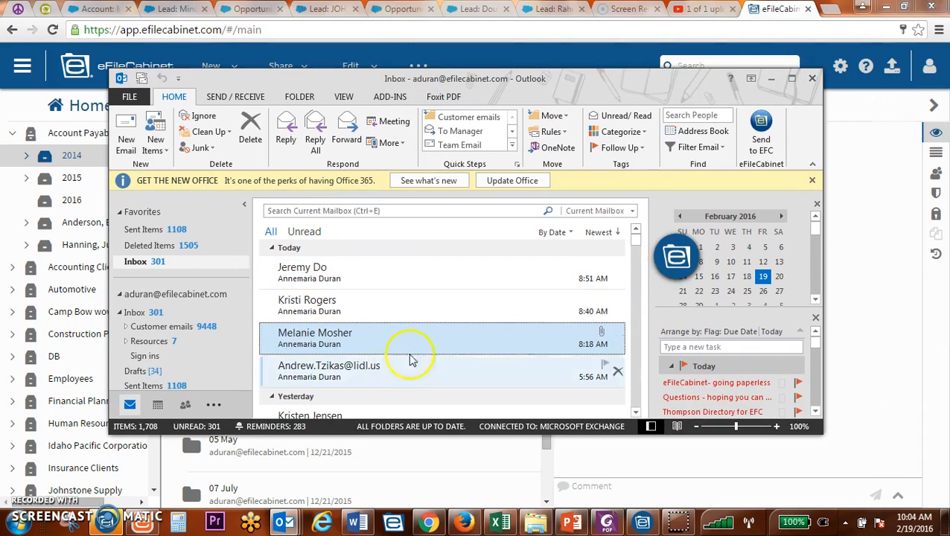
right_click(589, 331)
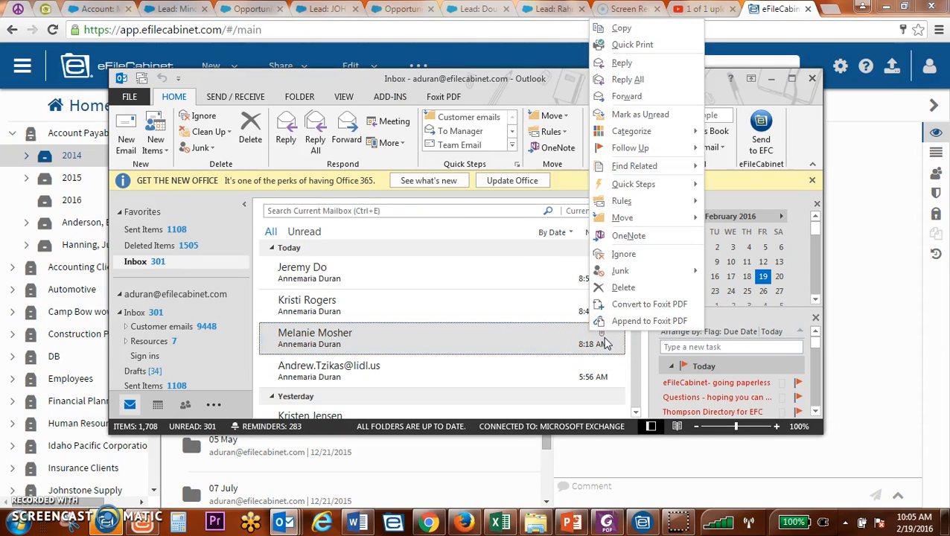
click(610, 341)
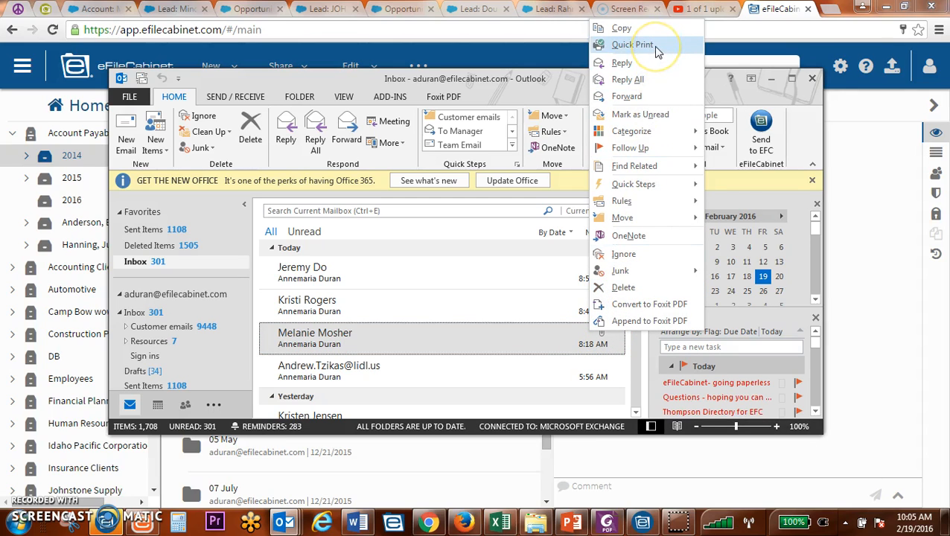
drag(723, 89, 949, 0)
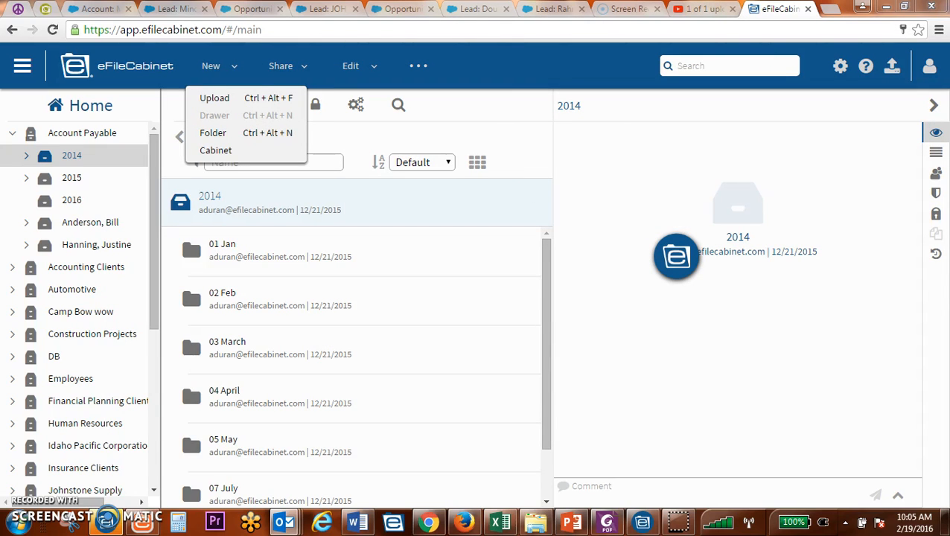
click(591, 171)
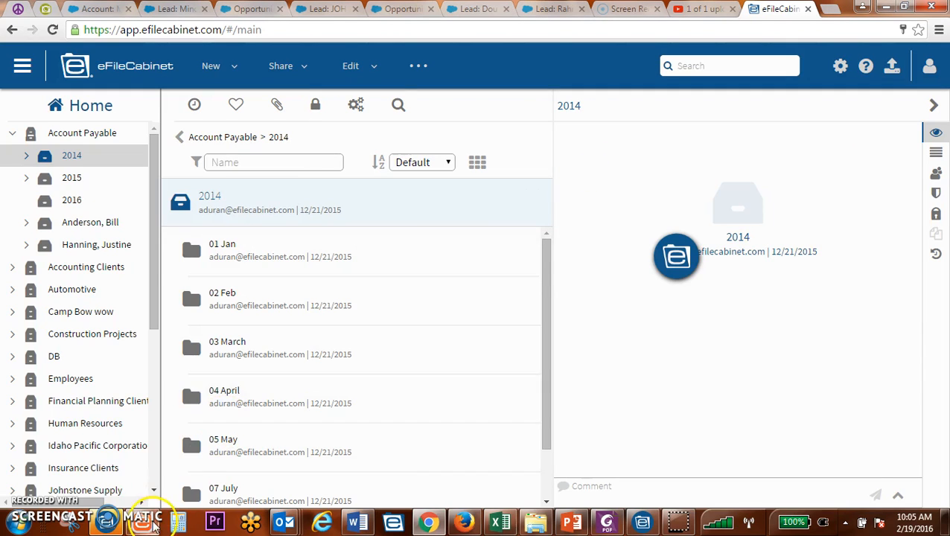
- Switch to eFileScanner 5, scan additional pages into the current batch, and review the page thumbnails
mouse_move(149, 527)
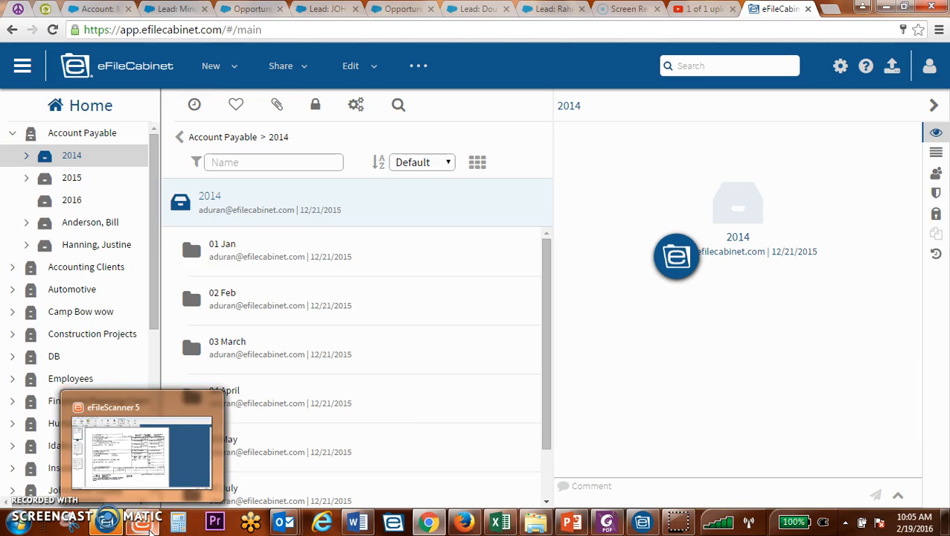
click(149, 529)
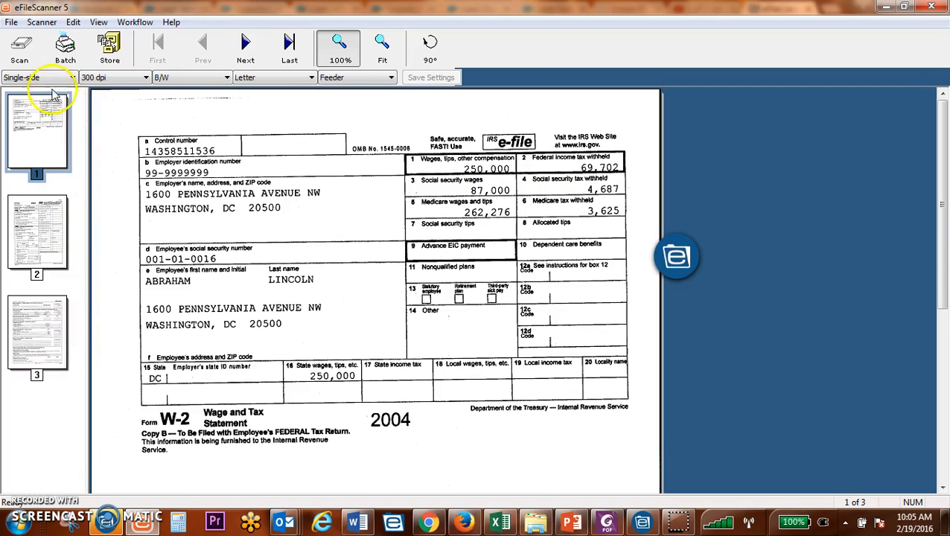
click(20, 46)
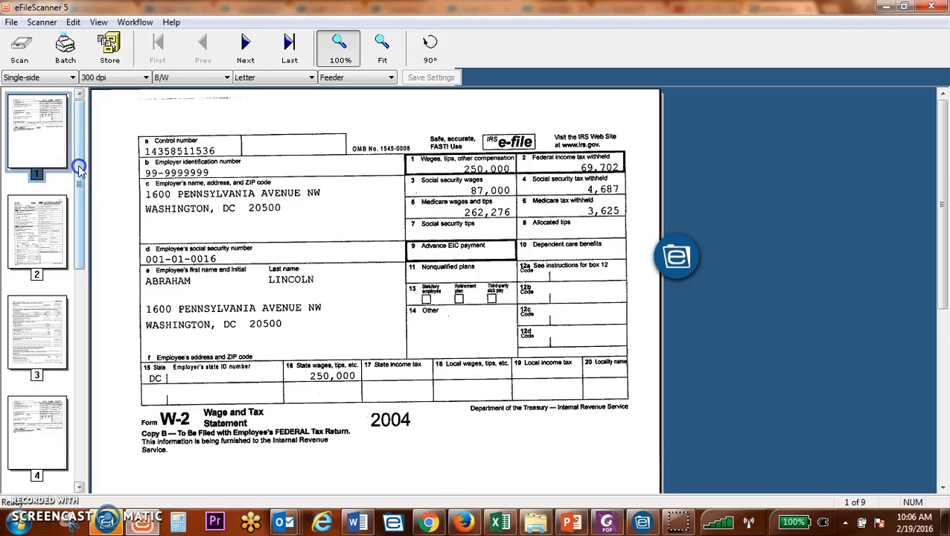
scroll(67, 223, down, 5)
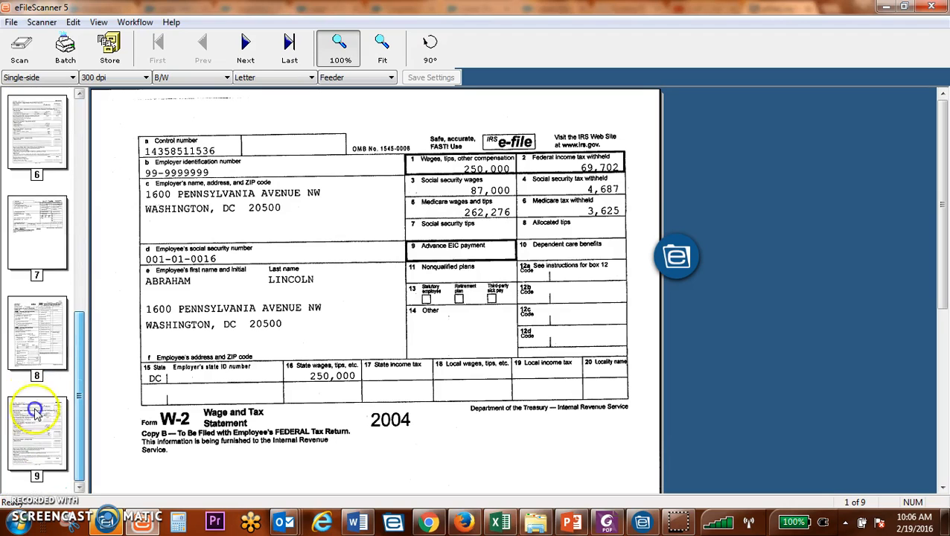
click(53, 215)
click(42, 313)
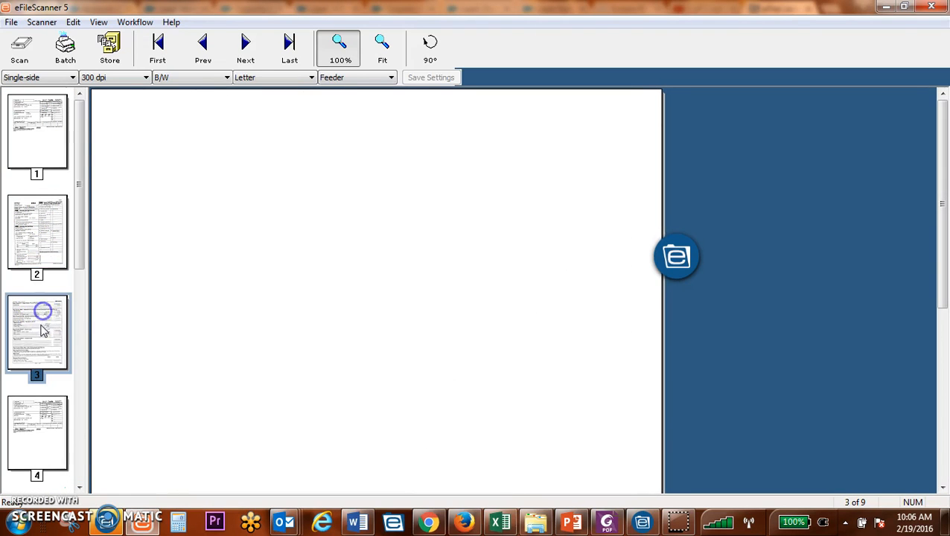
- Rotate the first scanned page, the W-2 form, and move it behind the Schedule K-1 page
click(41, 142)
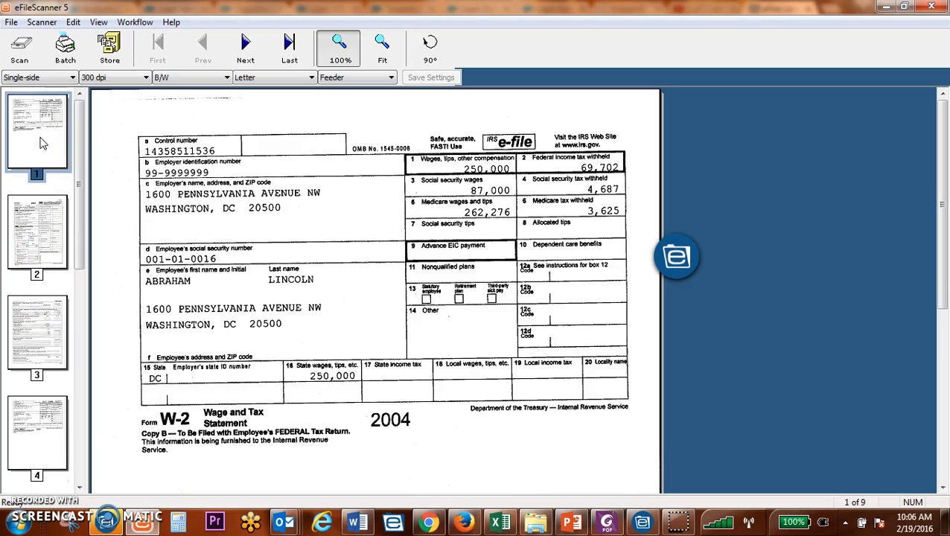
right_click(41, 141)
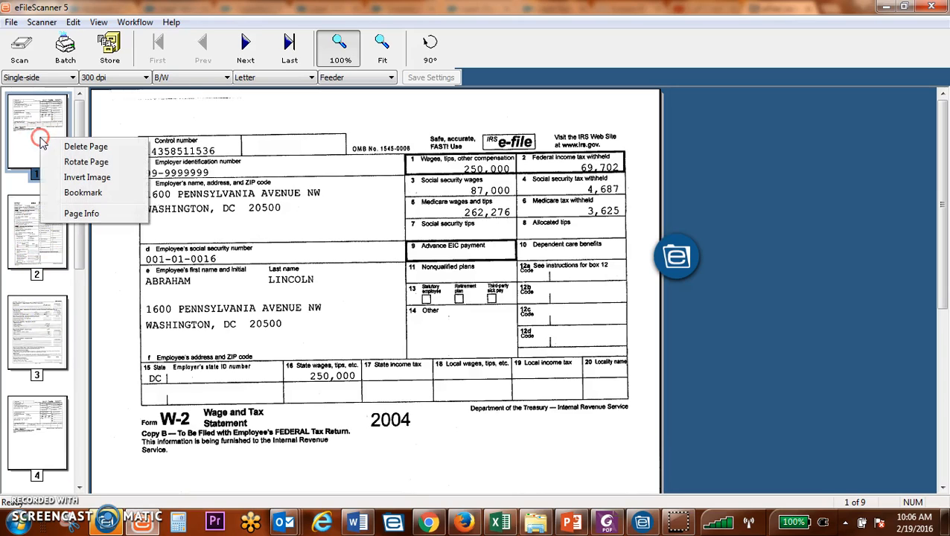
click(88, 161)
drag(55, 137, 43, 285)
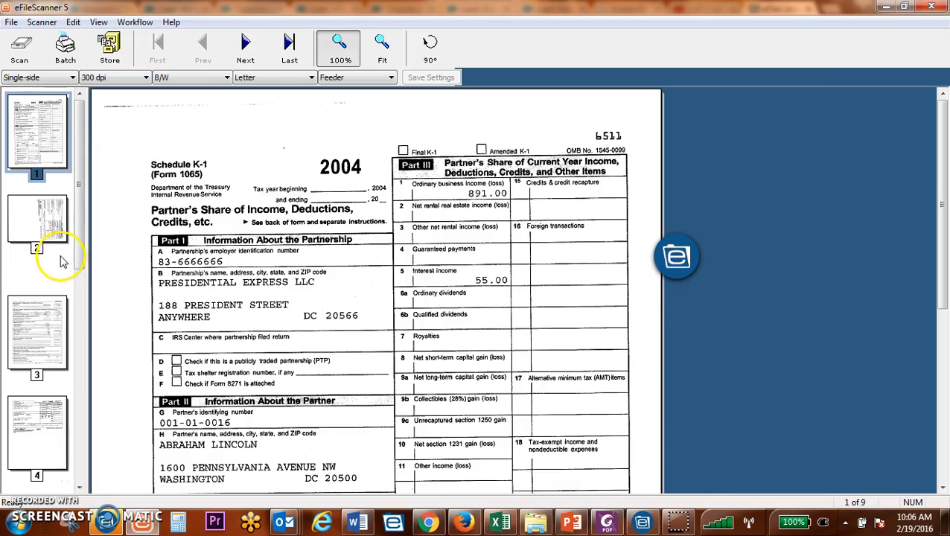
- Show the page options for the rotated W-2 page and move it from second to third position
right_click(48, 217)
click(90, 269)
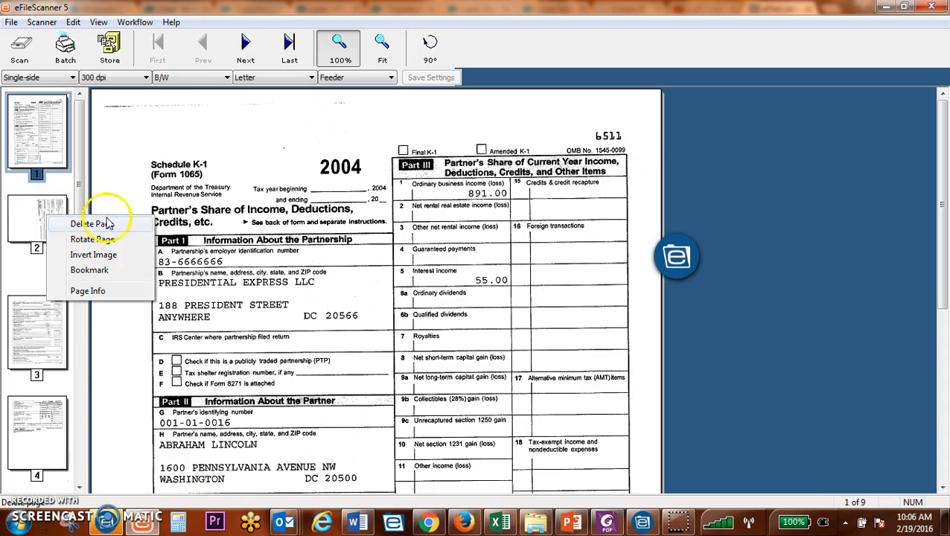
click(32, 225)
drag(35, 222, 36, 377)
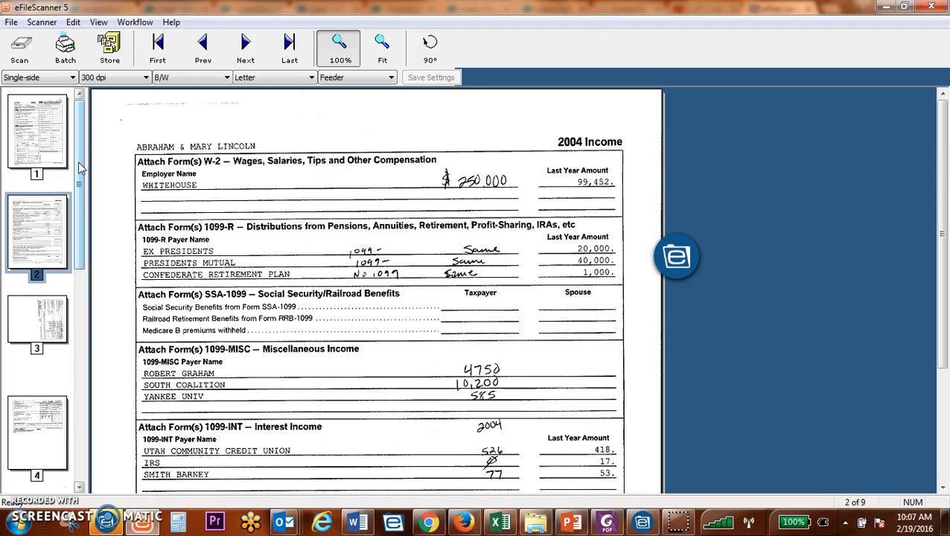
- Select four individual, non-adjacent pages in the batch, including pages 1, 3 and 6
click(37, 133)
scroll(88, 331, down, 1)
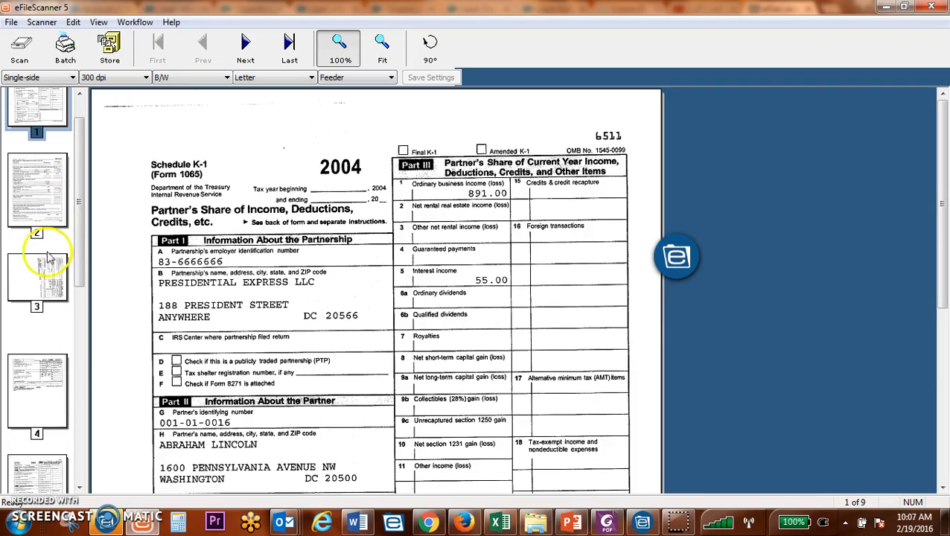
click(43, 272)
drag(80, 261, 84, 173)
ctrl+click(50, 356)
ctrl+click(37, 458)
mouse_move(85, 219)
mouse_down()
mouse_move(85, 368)
mouse_move(84, 201)
mouse_up()
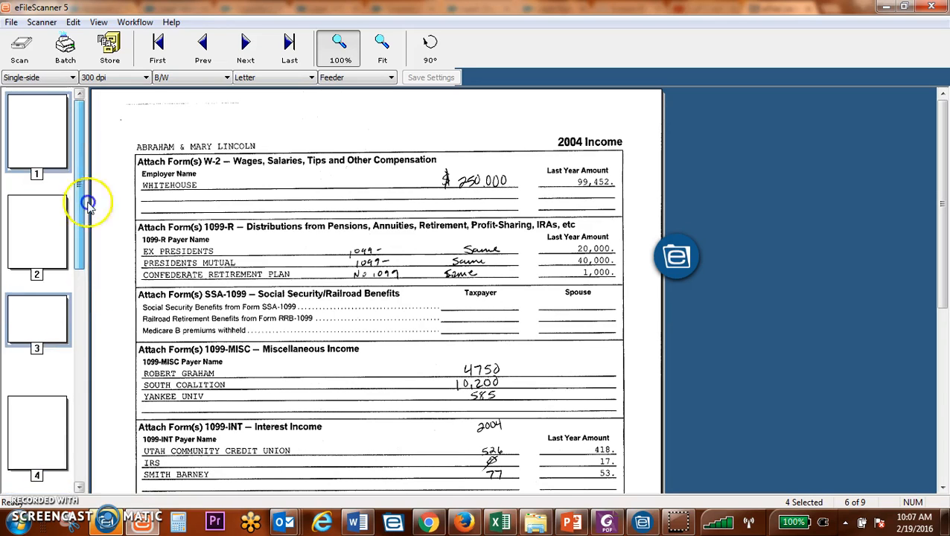
- Select pages 1 through 4 of the batch and start storing the selected pages only
click(53, 132)
shift+click(37, 454)
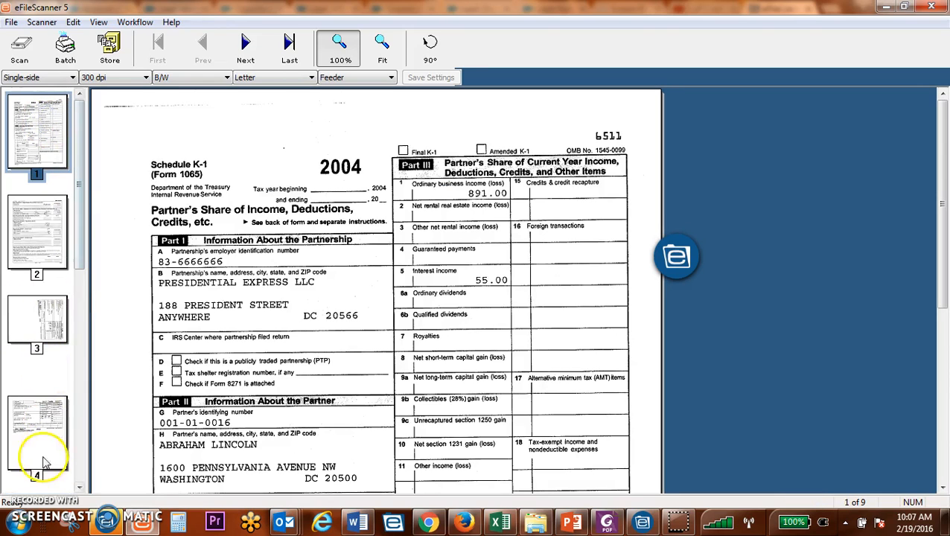
drag(85, 184, 88, 165)
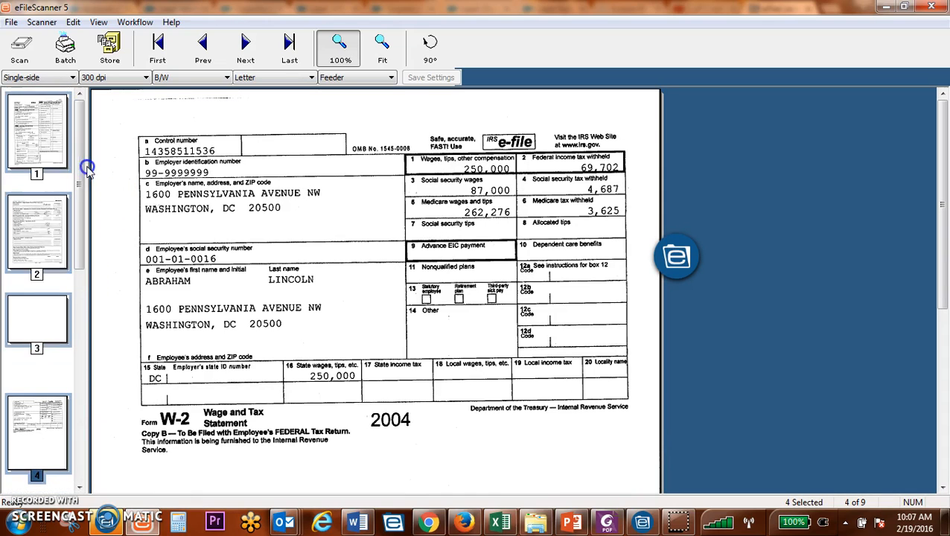
click(110, 48)
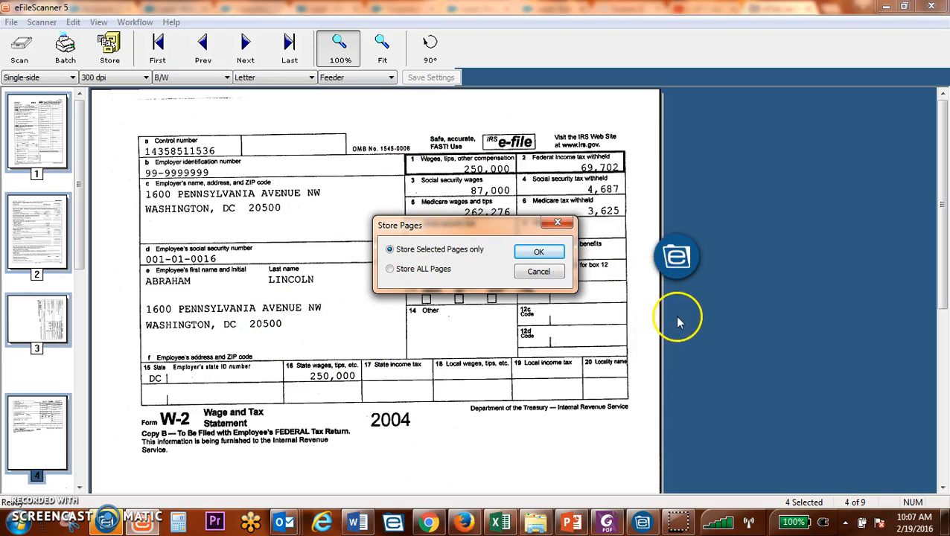
- Move the desktop widget aside, open it, and browse to the second client drawer in the Legal Clients cabinet
drag(675, 264, 711, 265)
click(728, 224)
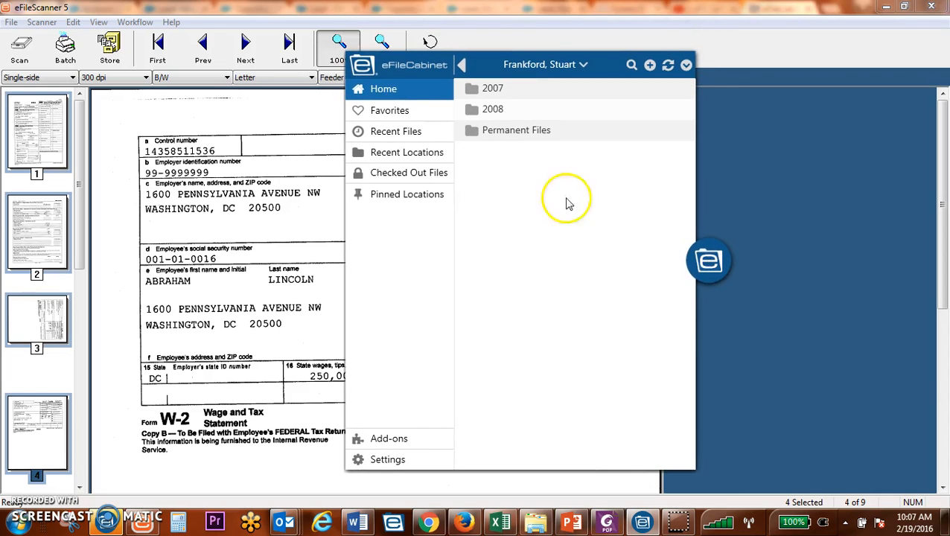
click(384, 94)
scroll(572, 317, down, 1)
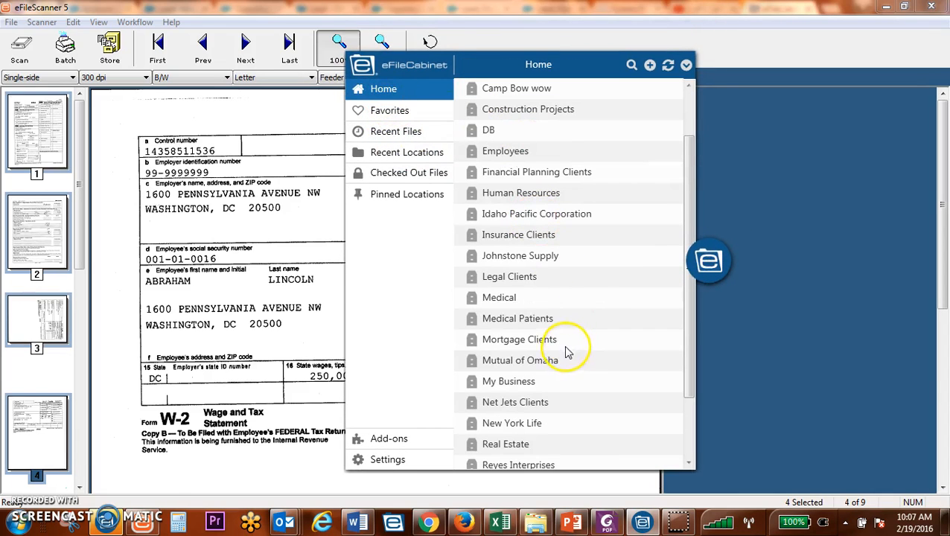
click(522, 279)
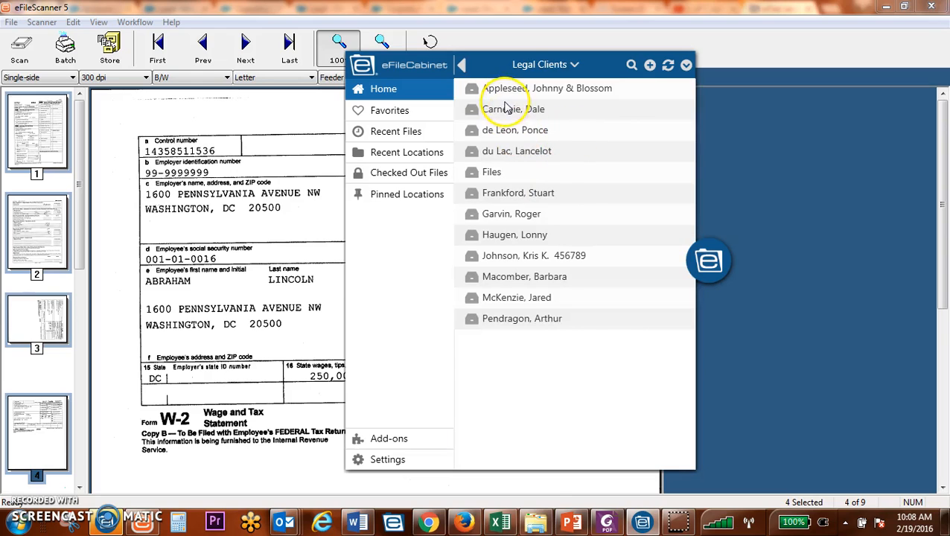
click(506, 109)
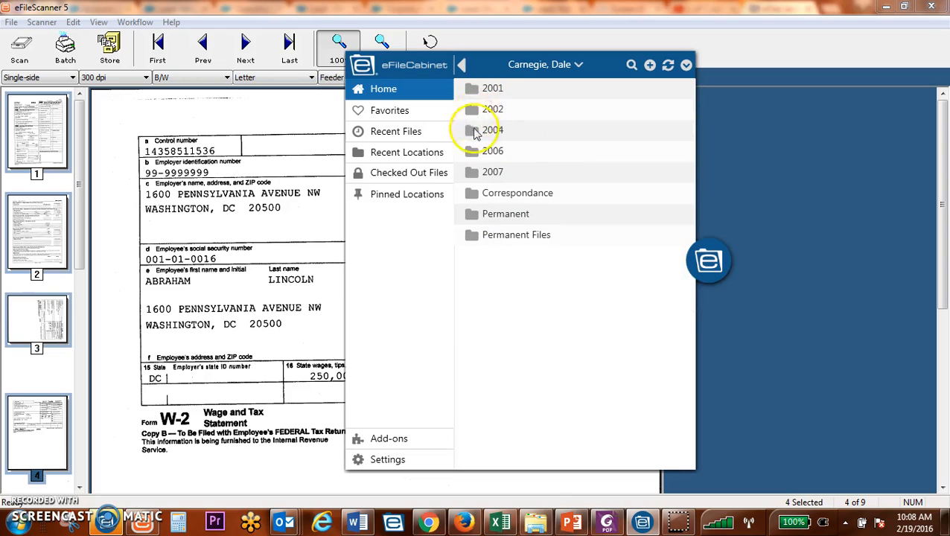
- Pin the client's 2002 folder in the widget and unpin it again
click(468, 108)
right_click(469, 111)
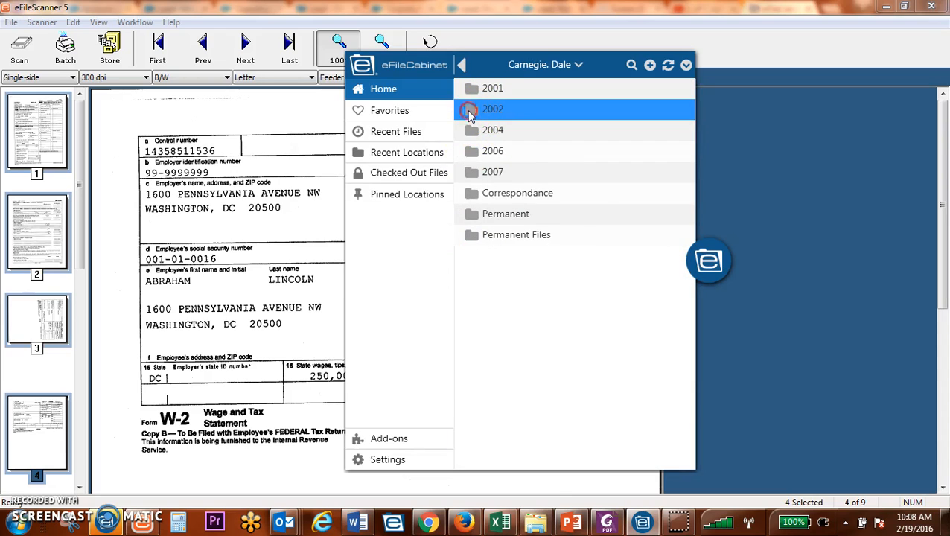
click(335, 137)
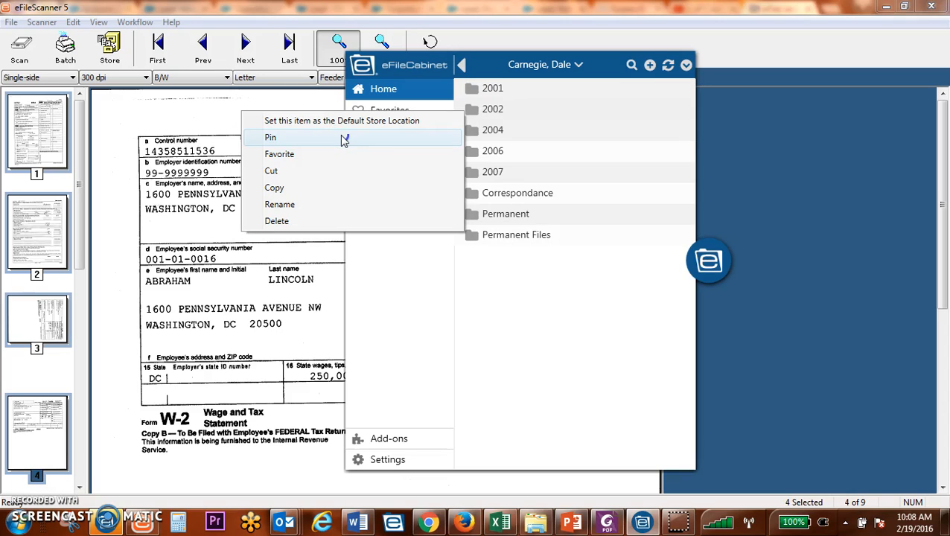
click(344, 139)
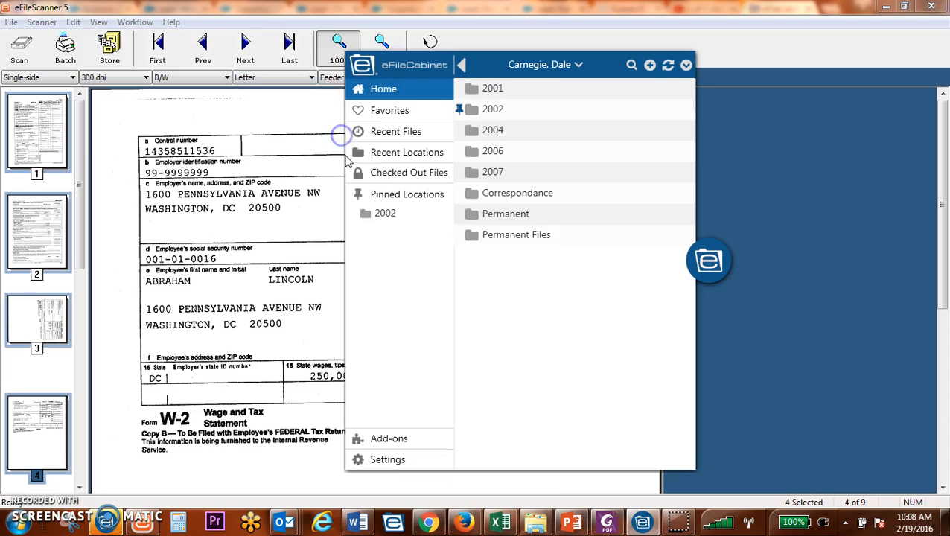
right_click(484, 109)
click(369, 142)
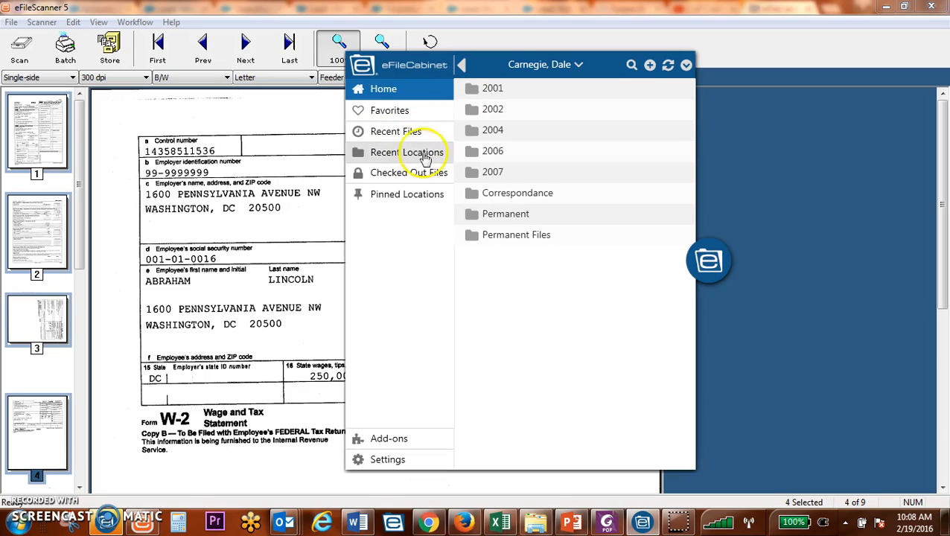
- Pin the 2010 folder of a client drawer in the Accounting Clients cabinet
click(402, 89)
click(512, 109)
scroll(495, 328, down, 1)
click(496, 320)
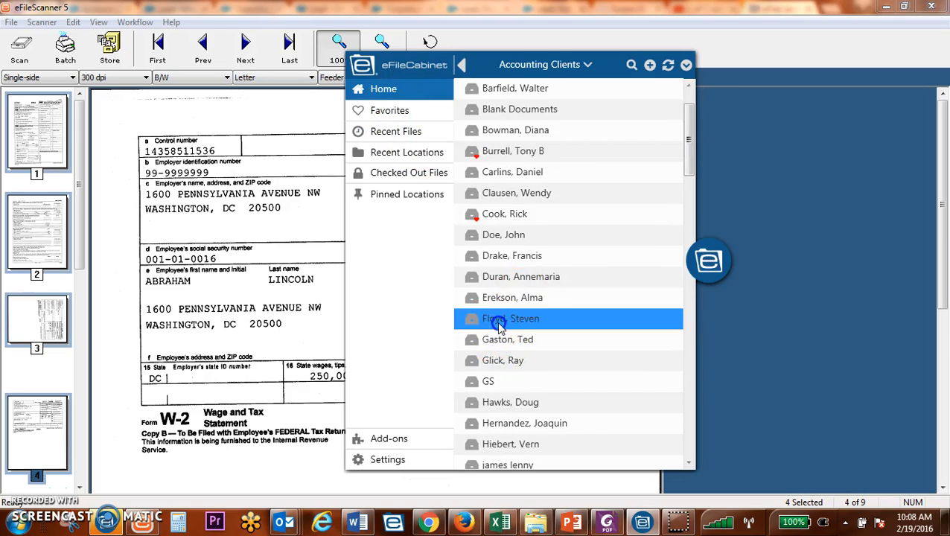
right_click(491, 89)
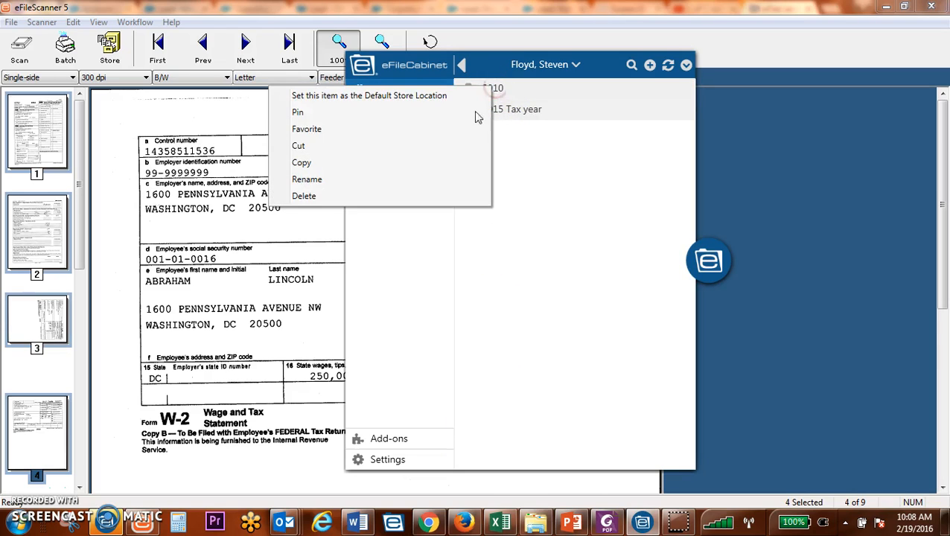
click(328, 112)
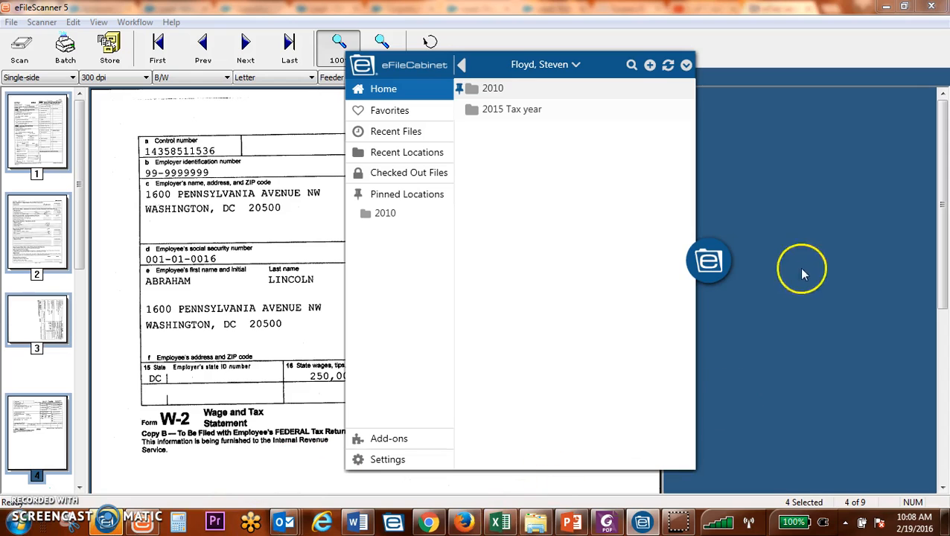
- Collapse the desktop widget, reopen it to check the pinned 2010 folder, and hide it again
click(709, 262)
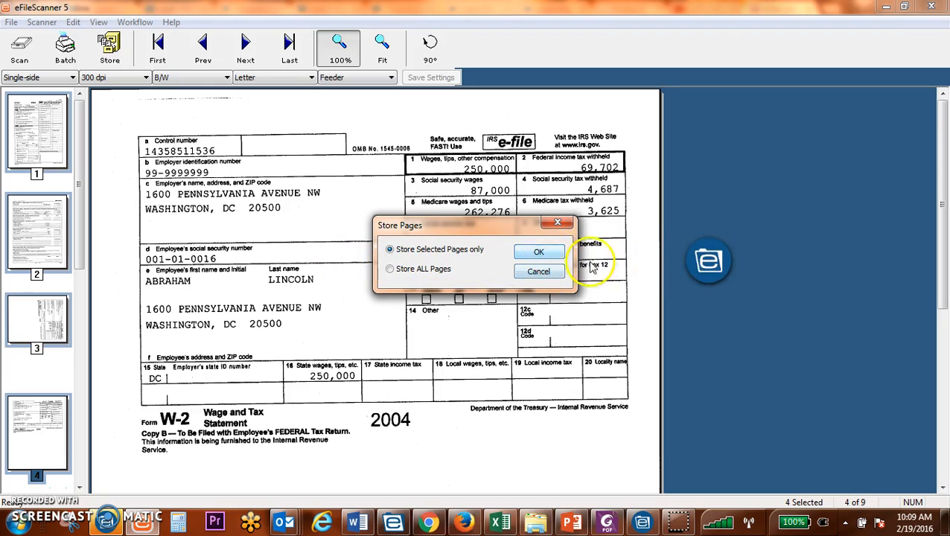
click(708, 265)
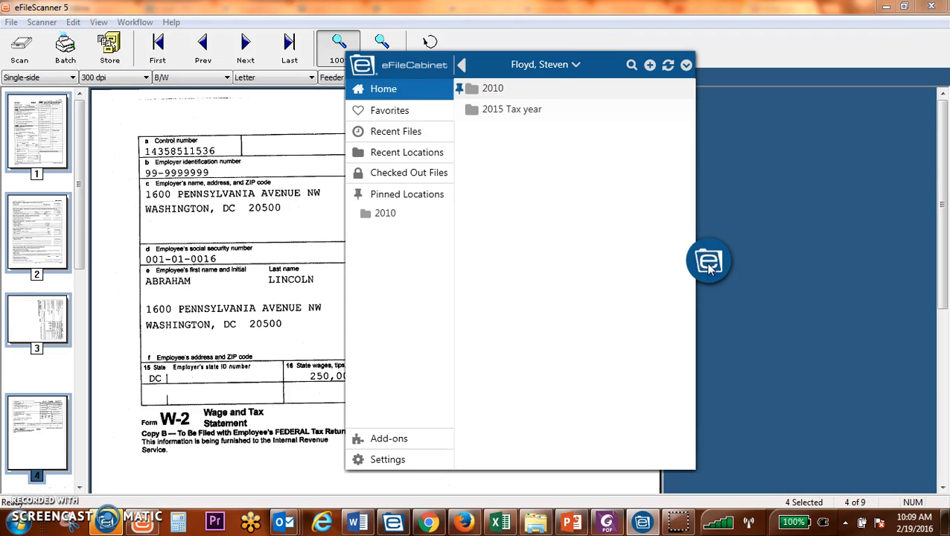
click(709, 265)
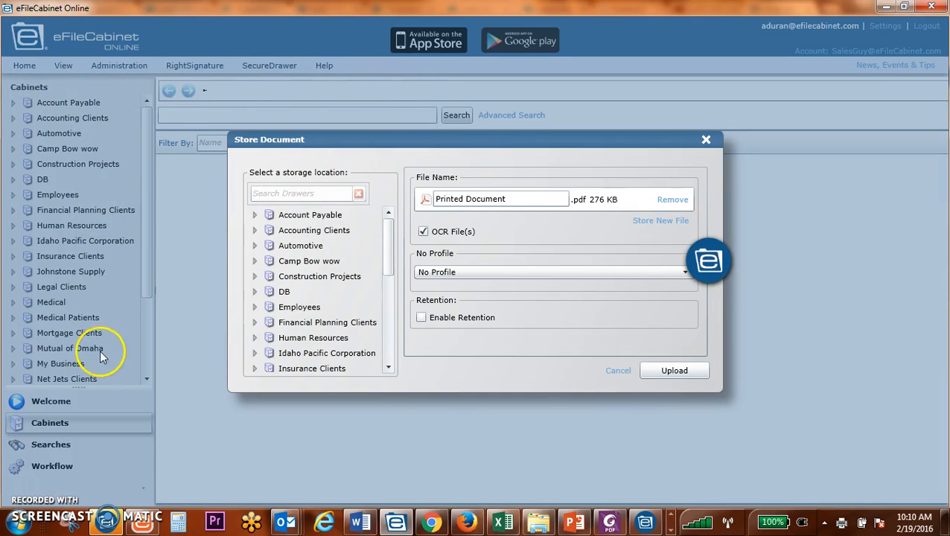
- Upload the Printed Document PDF to the 2015 Tax year folder of the second client drawer under Accounting Clients
click(255, 230)
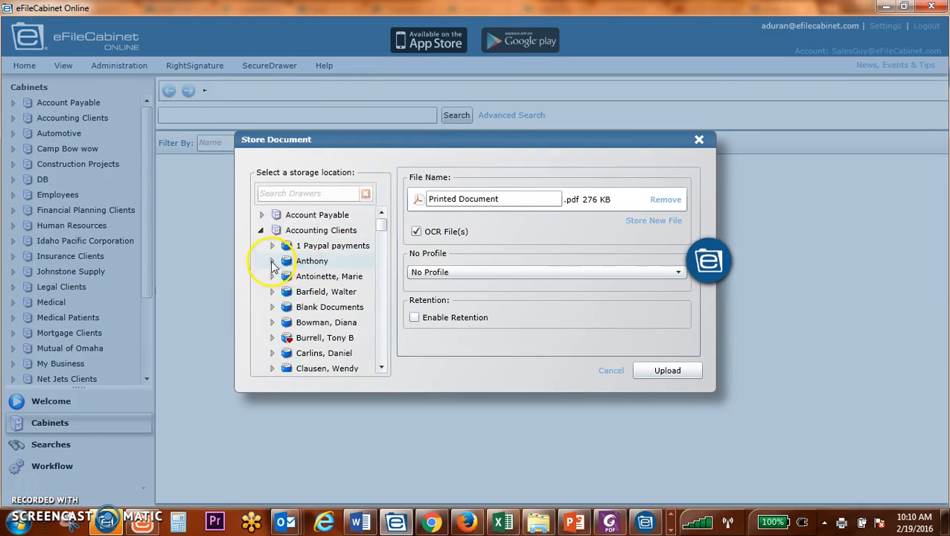
click(271, 261)
click(320, 276)
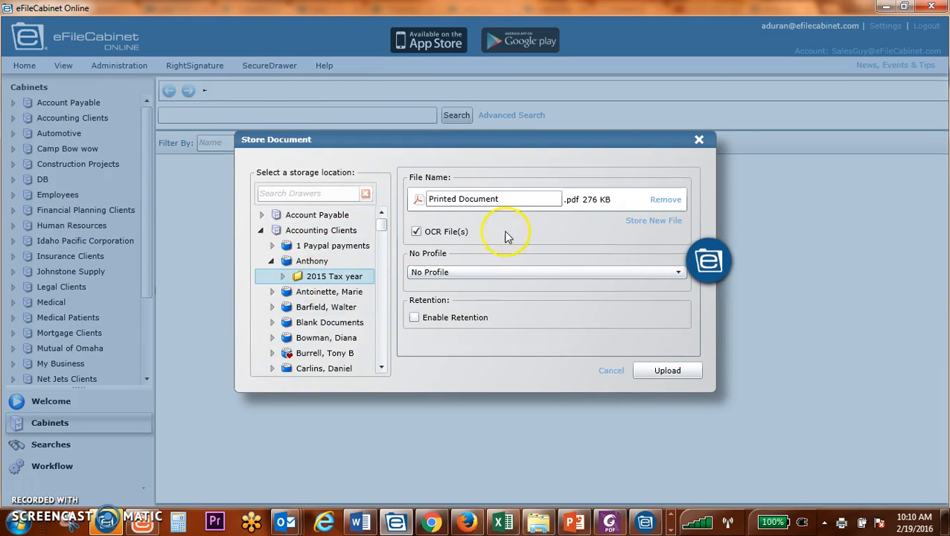
drag(529, 198, 421, 199)
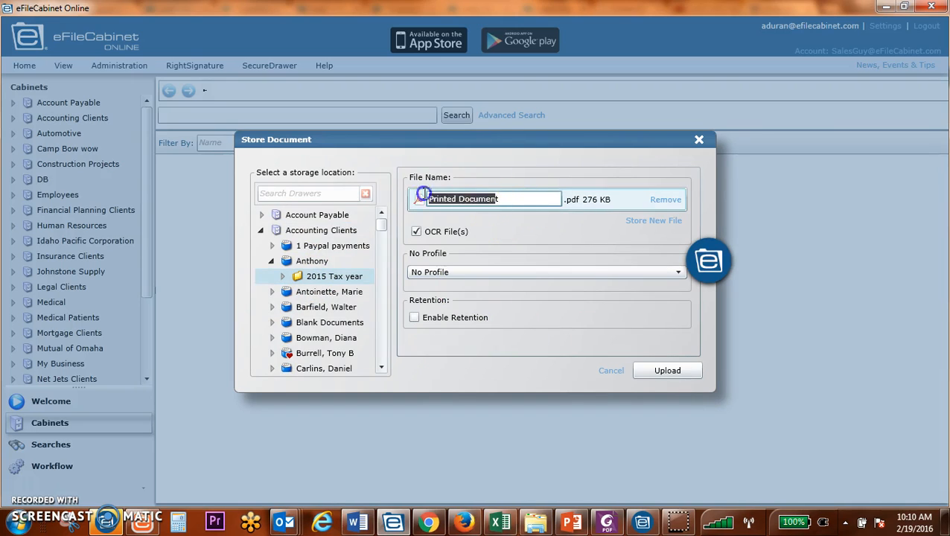
click(667, 373)
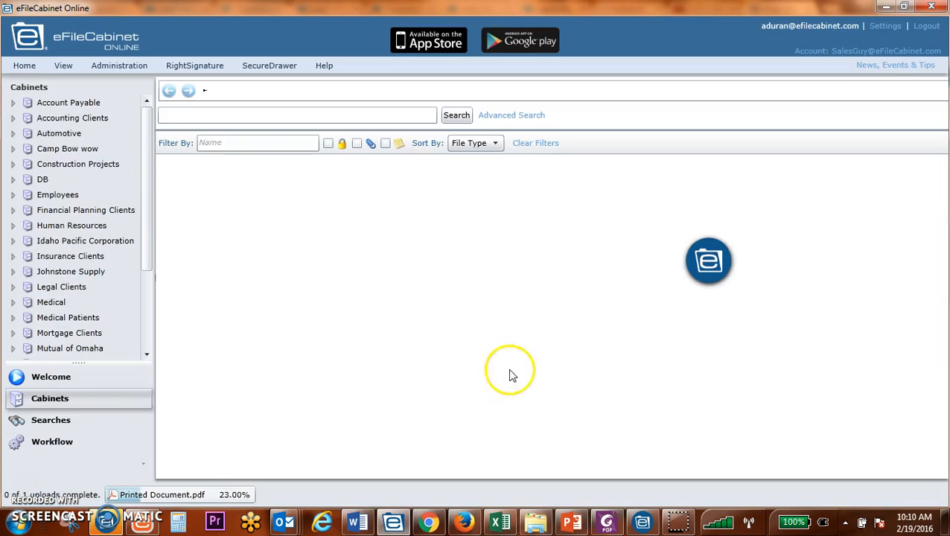
- Show the desktop widget over eFileCabinet Online and hide it again
click(710, 264)
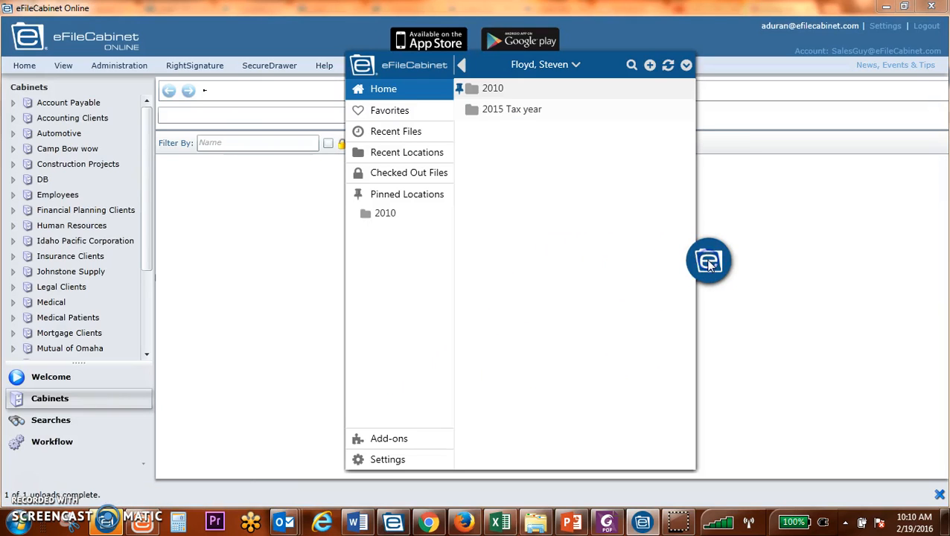
click(709, 264)
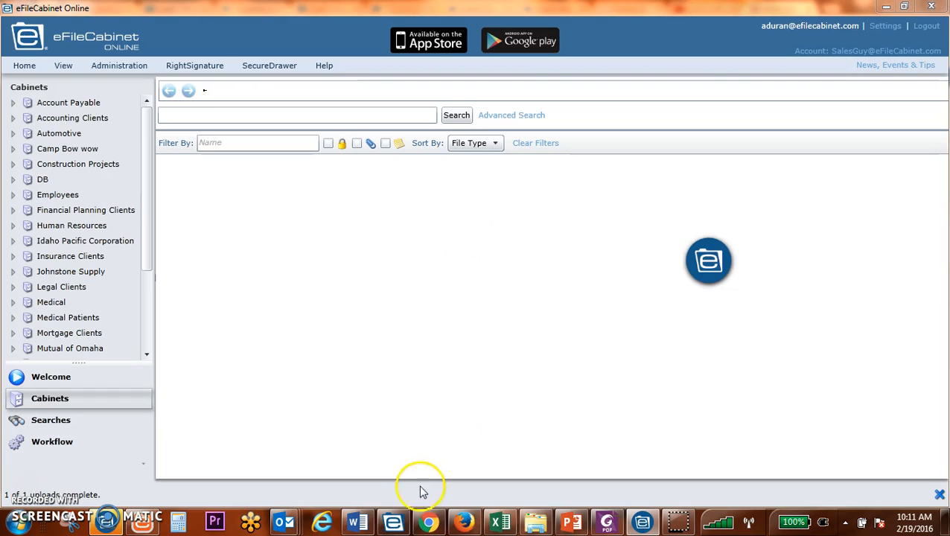
- Switch back to eFileScanner, clear the stored pages from the screen, and review the remaining thumbnails
click(145, 521)
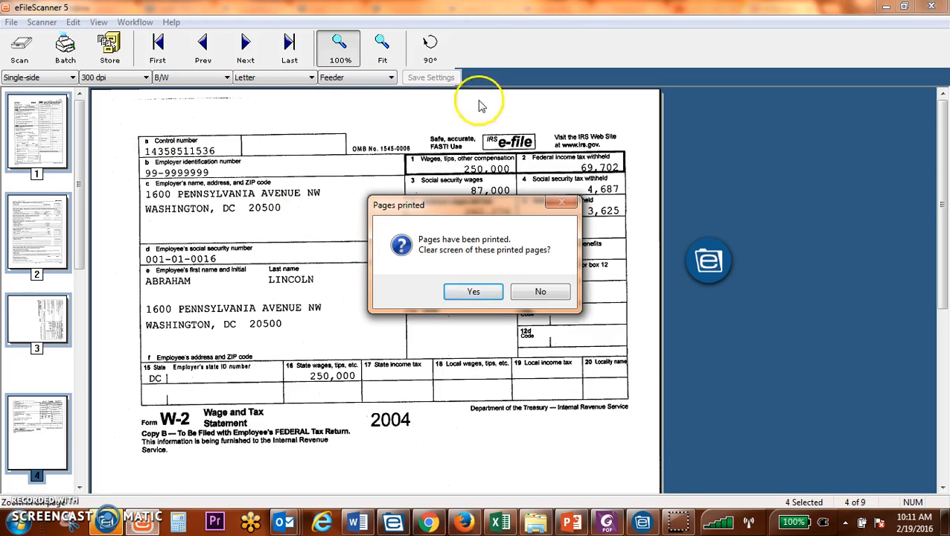
click(485, 293)
drag(80, 177, 69, 379)
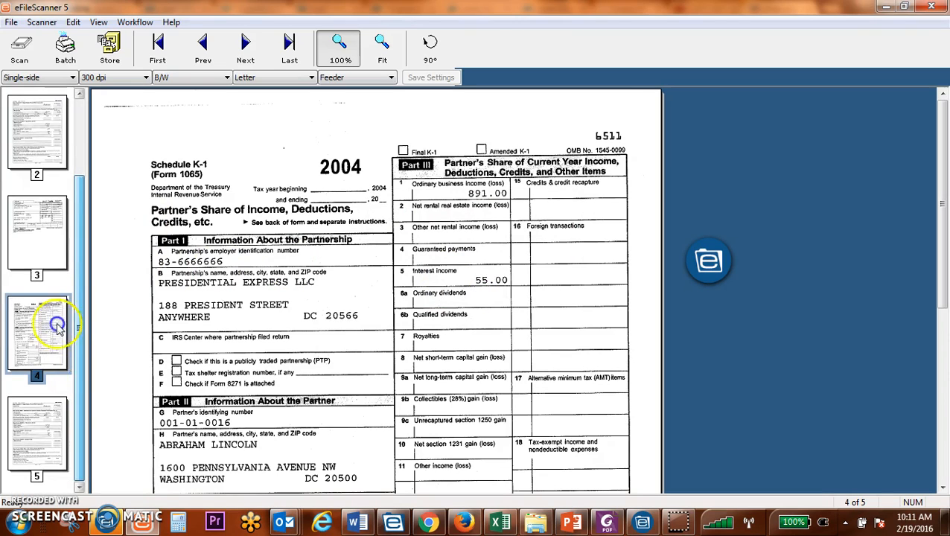
- Select pages 1 and 2 of the remaining batch and start storing the selected pages only
scroll(58, 320, up, 5)
click(36, 141)
shift+click(37, 272)
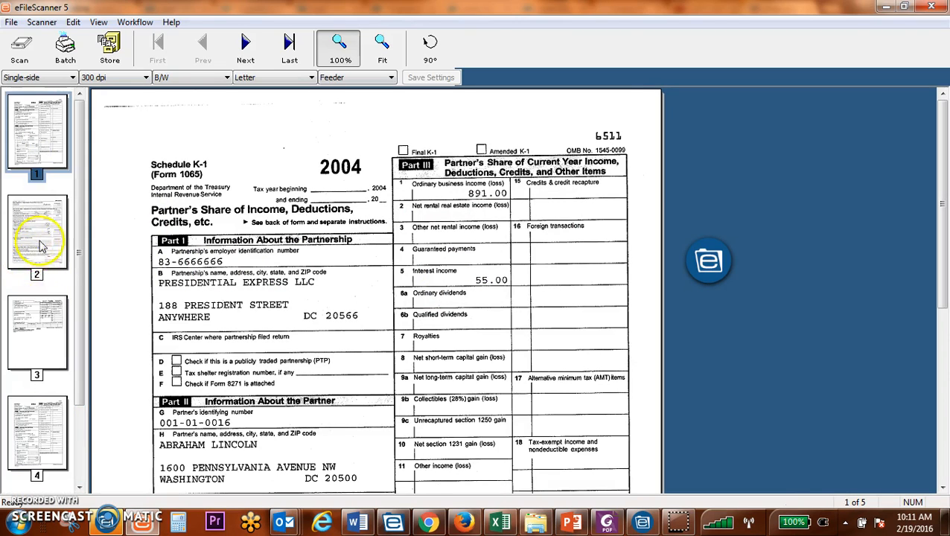
click(110, 52)
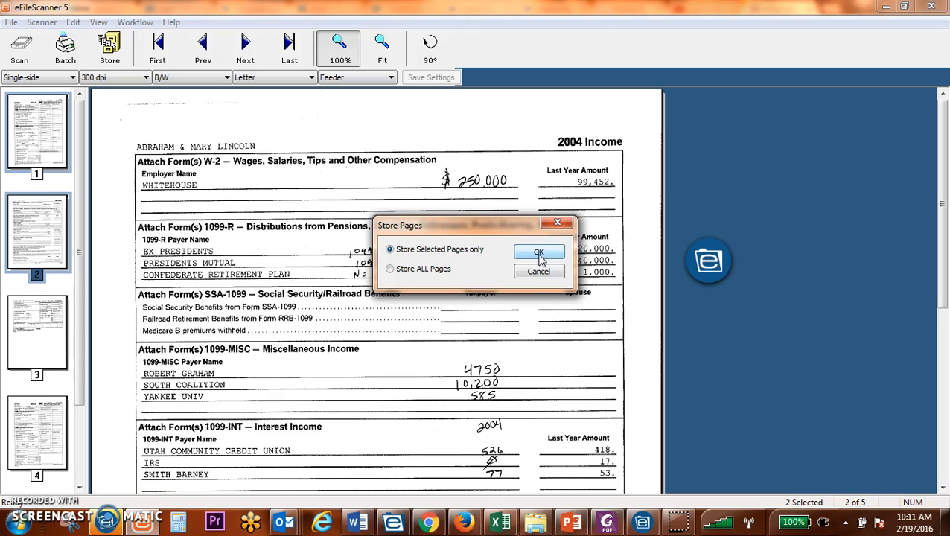
- Switch to the Downloads folder in Windows Explorer, select the scanned file 20160218175739.pdf, and minimize the window
click(535, 525)
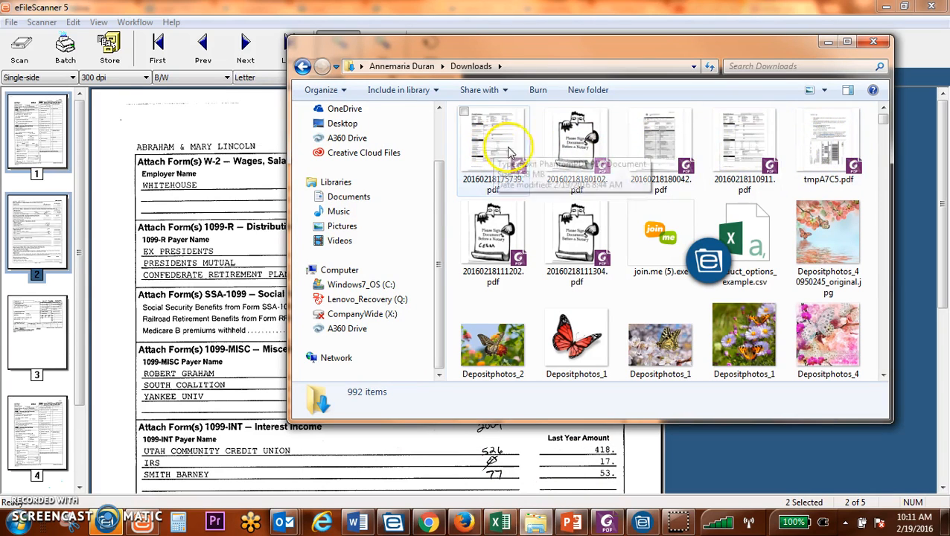
click(477, 154)
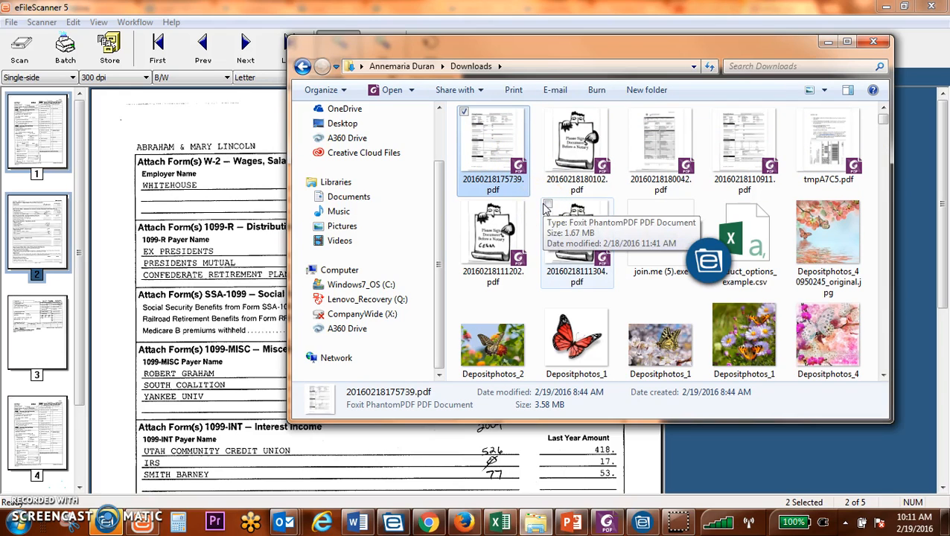
click(828, 42)
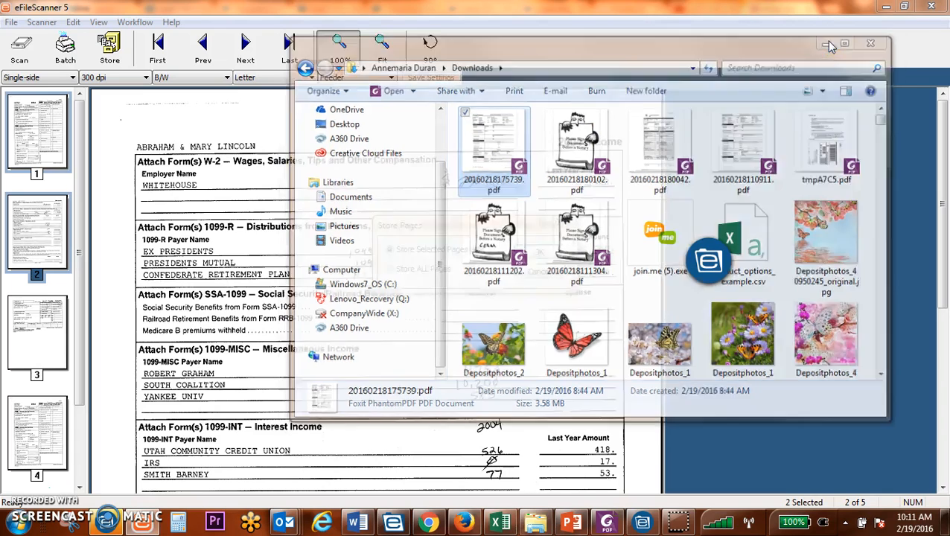